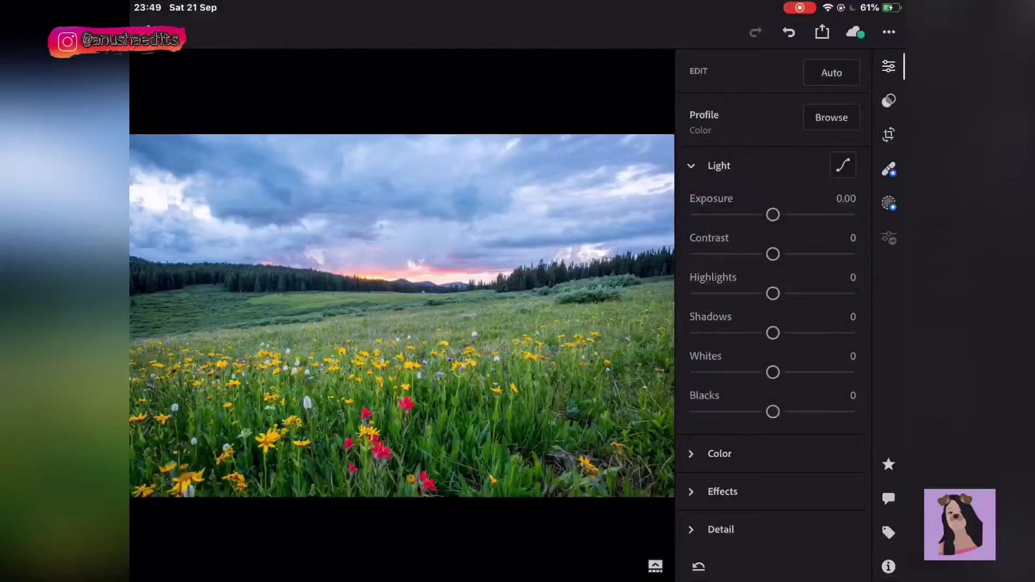
# In the Light panel, set Exposure to +0.20, Contrast to +40 and Highlights to -35
pyautogui.moveTo(772, 215); pyautogui.dragTo(777, 215)
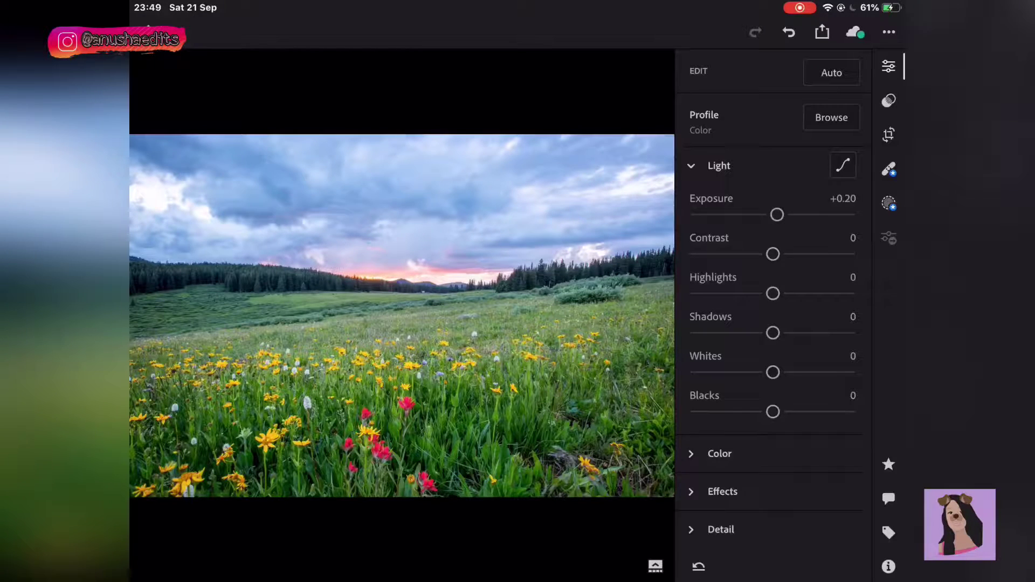
pyautogui.moveTo(772, 253); pyautogui.dragTo(810, 254)
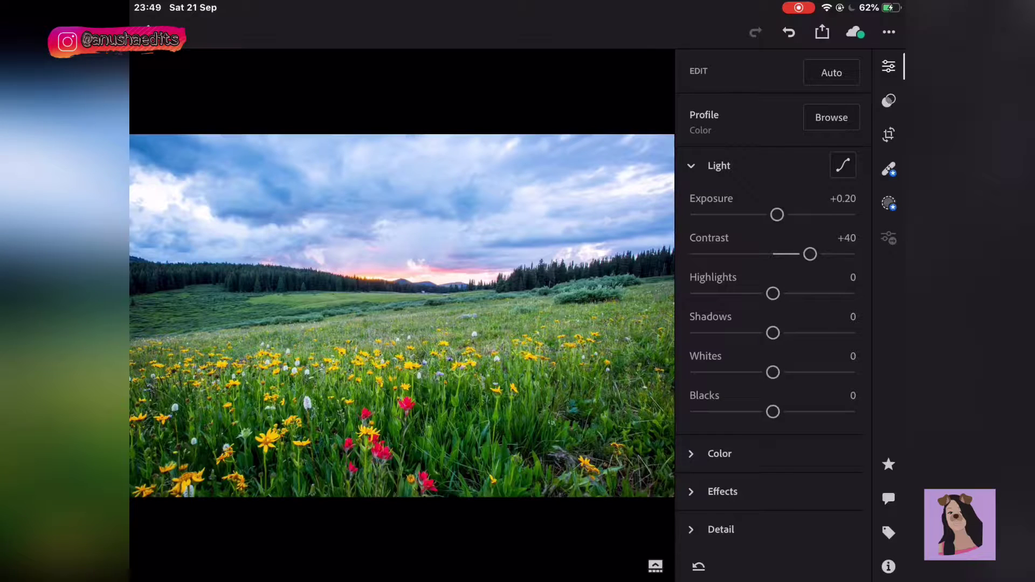
pyautogui.moveTo(772, 293); pyautogui.dragTo(740, 293)
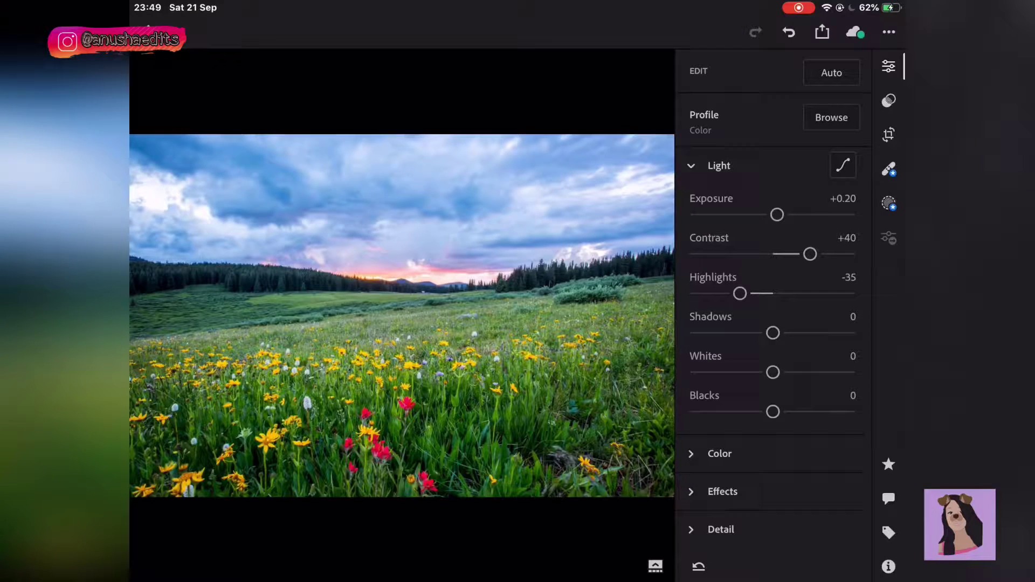
# In Color Mix, set the red swatch to Hue -30, Saturation -30, Luminance -20
pyautogui.click(718, 165)
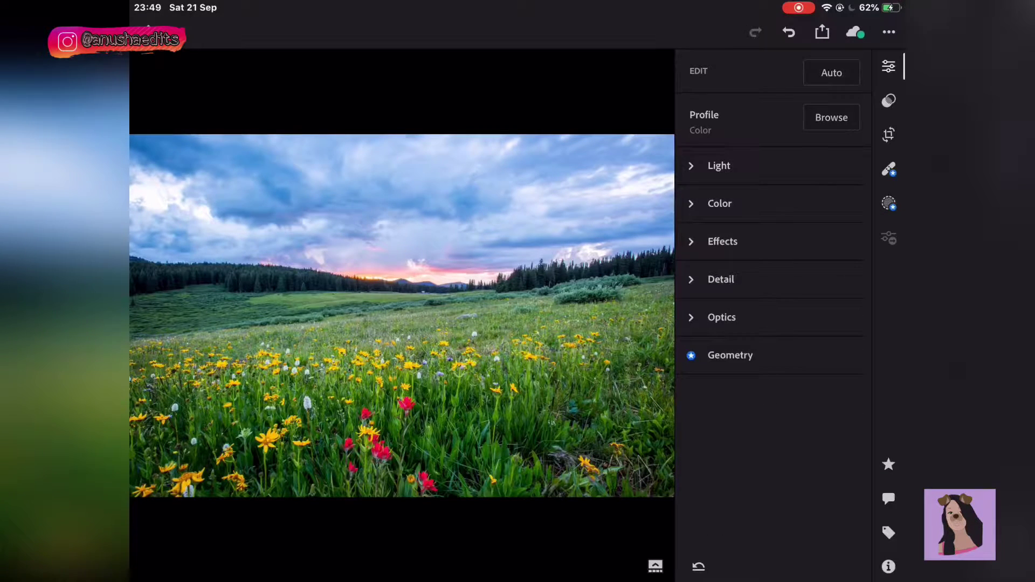
pyautogui.click(719, 203)
pyautogui.click(842, 203)
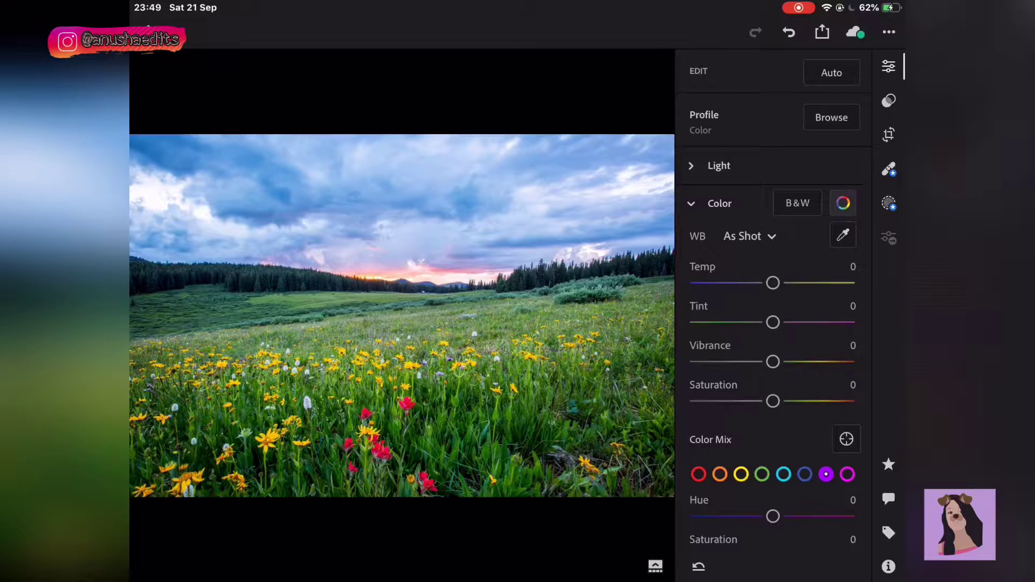
pyautogui.scroll(-5, 770, 377)
pyautogui.click(698, 283)
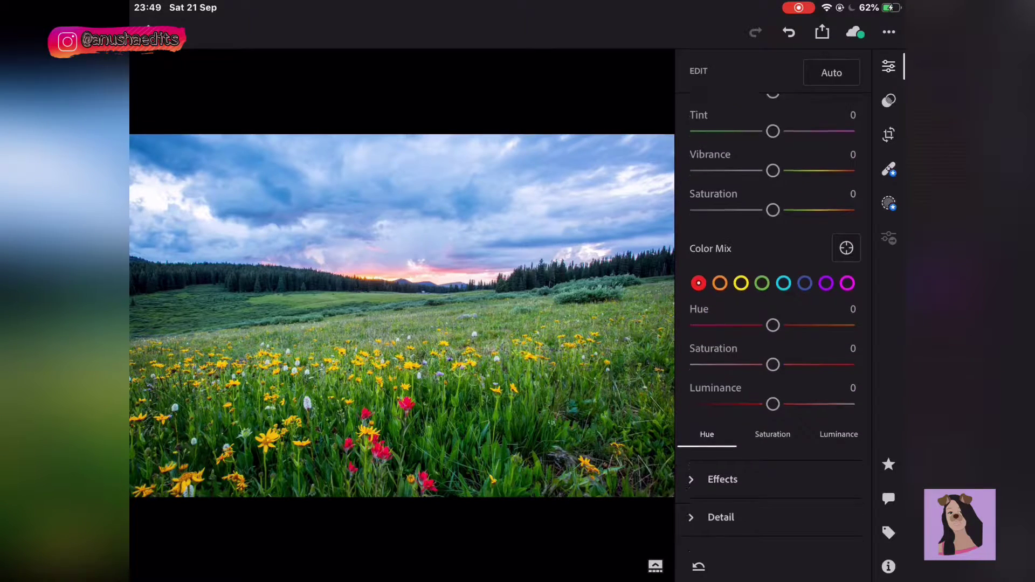
pyautogui.scroll(-2, 770, 377)
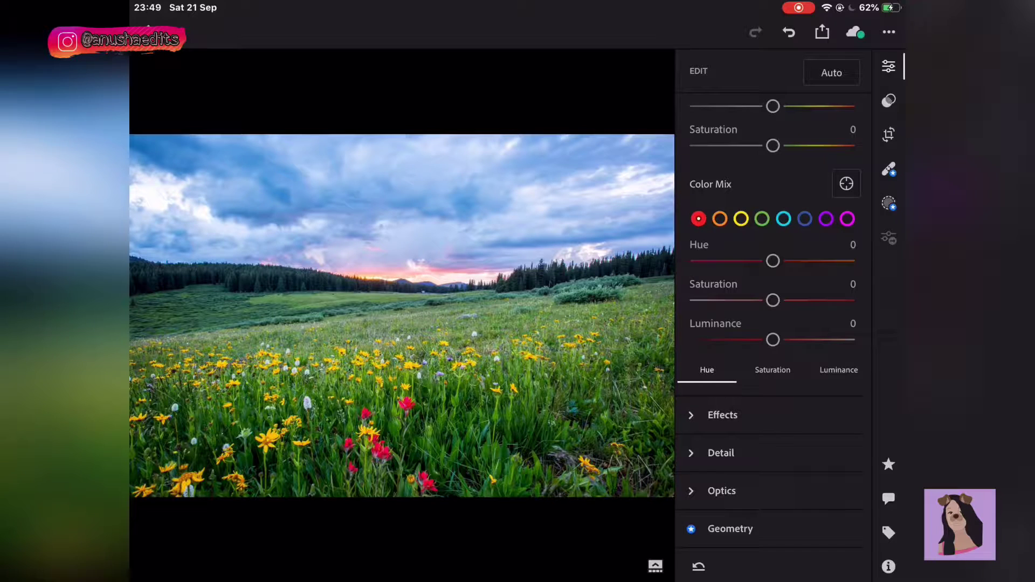
pyautogui.moveTo(773, 261); pyautogui.dragTo(749, 261)
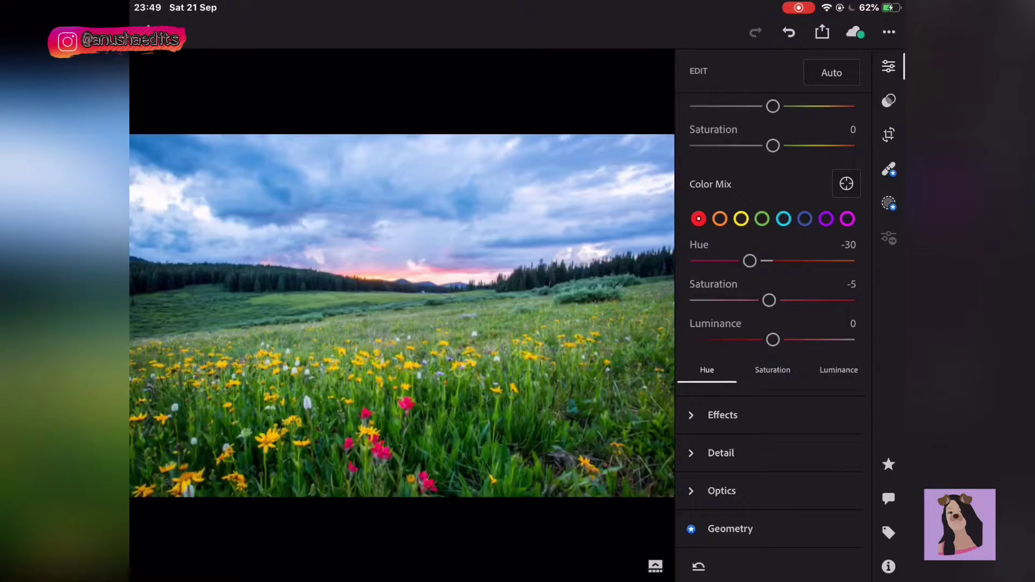
pyautogui.moveTo(773, 300); pyautogui.dragTo(749, 300)
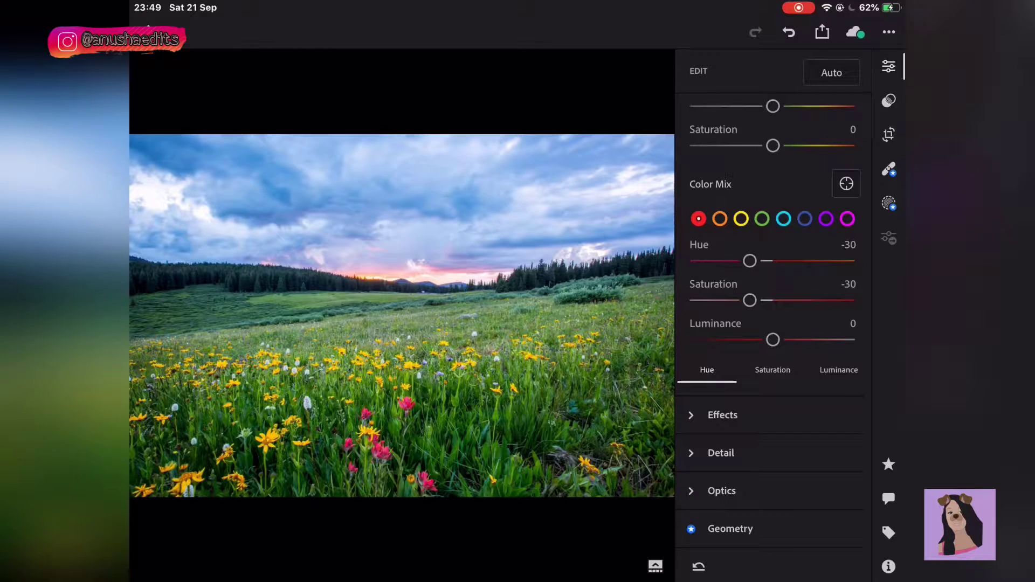
pyautogui.moveTo(772, 340); pyautogui.dragTo(758, 339)
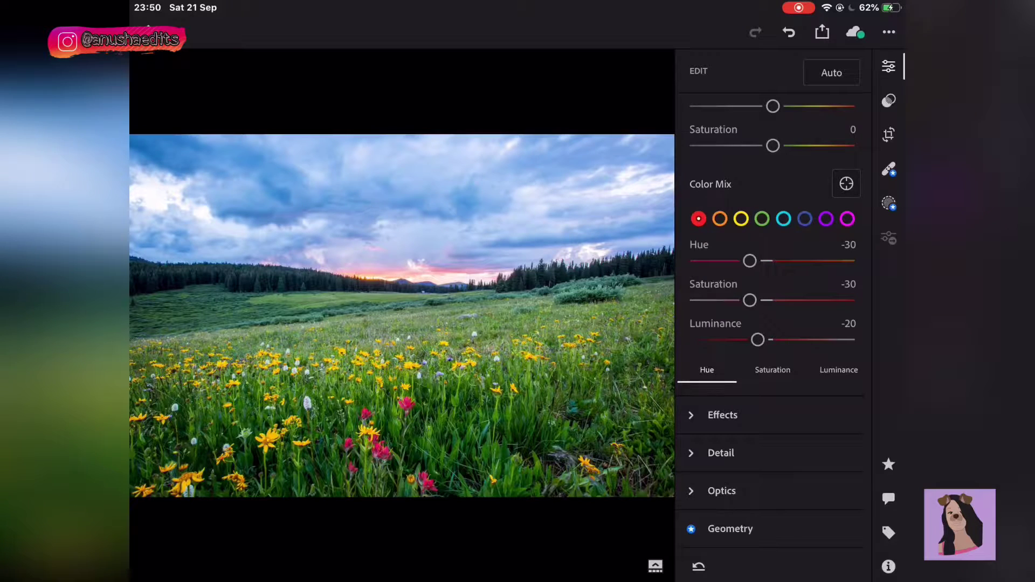
# Set the yellow swatch in Color Mix to Hue -50, Saturation -30, Luminance +15
pyautogui.click(740, 219)
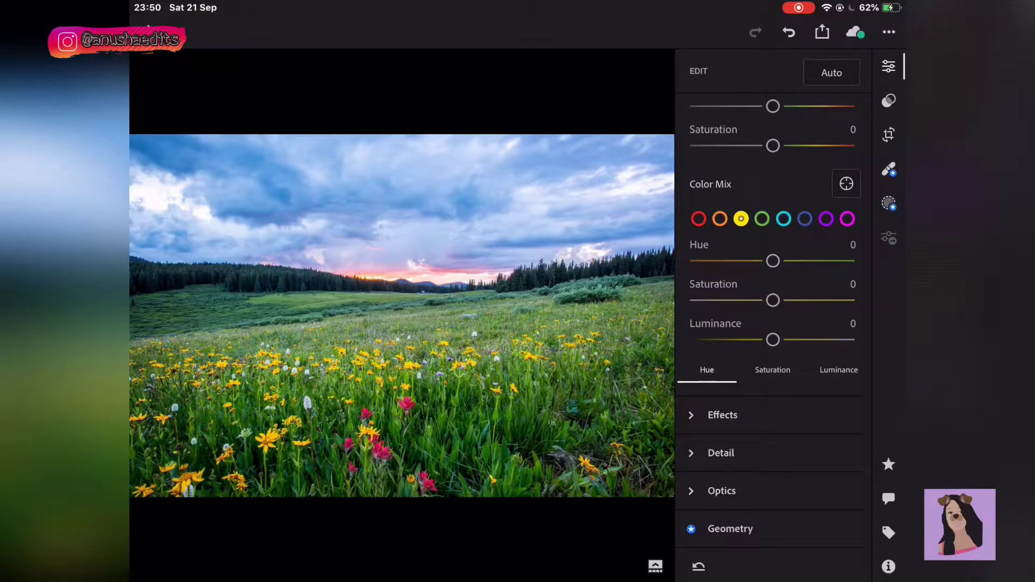
pyautogui.moveTo(773, 260); pyautogui.dragTo(735, 261)
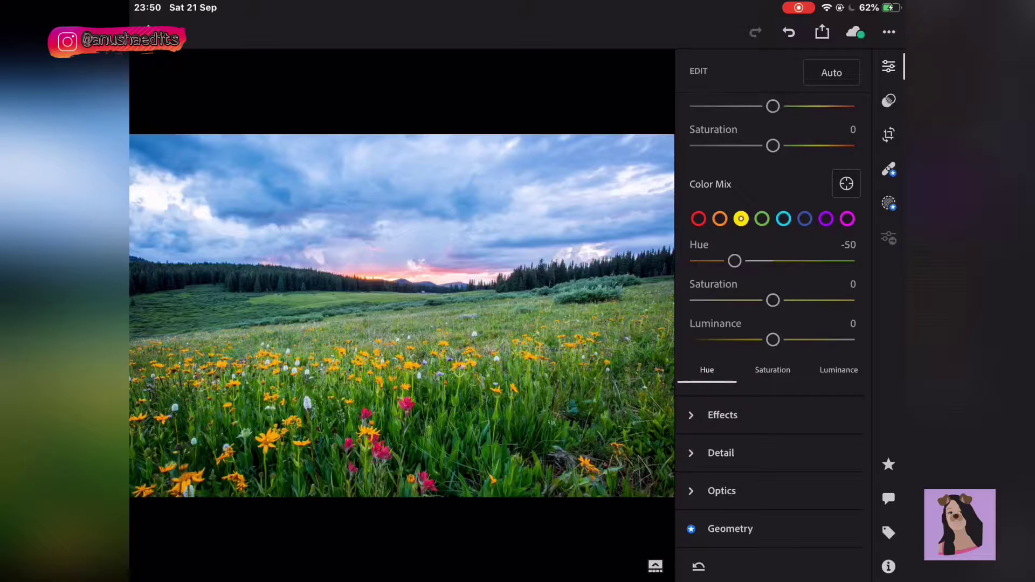
pyautogui.moveTo(773, 301); pyautogui.dragTo(749, 300)
pyautogui.moveTo(773, 340); pyautogui.dragTo(784, 339)
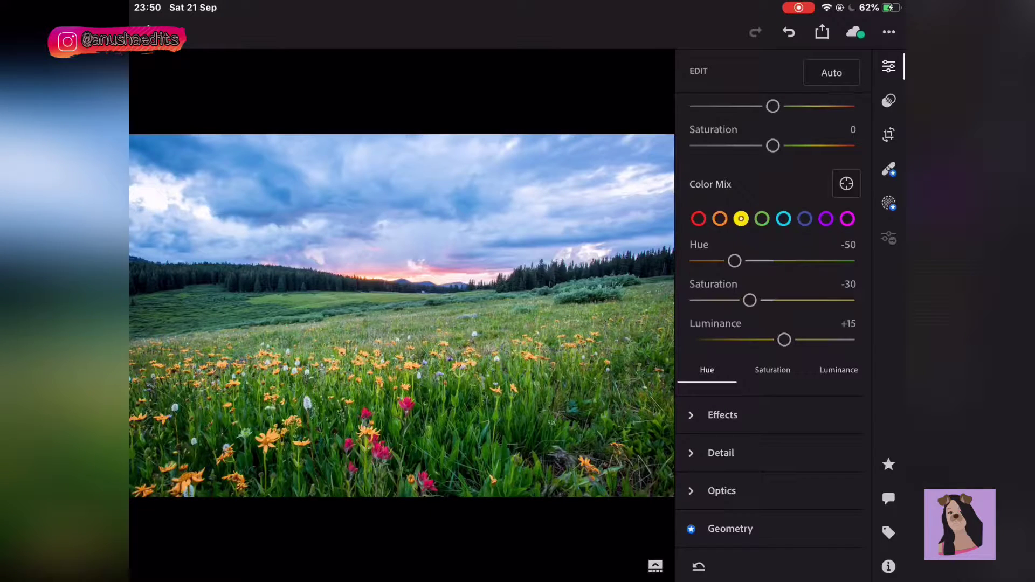
# Set the green swatch in Color Mix to Hue +100, Saturation -30, Luminance +30
pyautogui.click(762, 219)
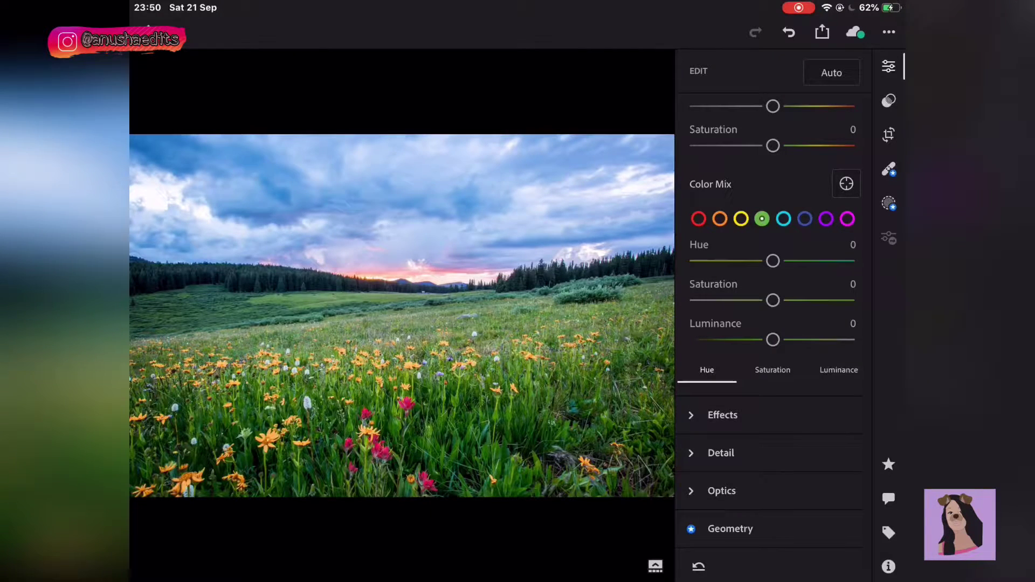
pyautogui.moveTo(773, 261); pyautogui.dragTo(849, 261)
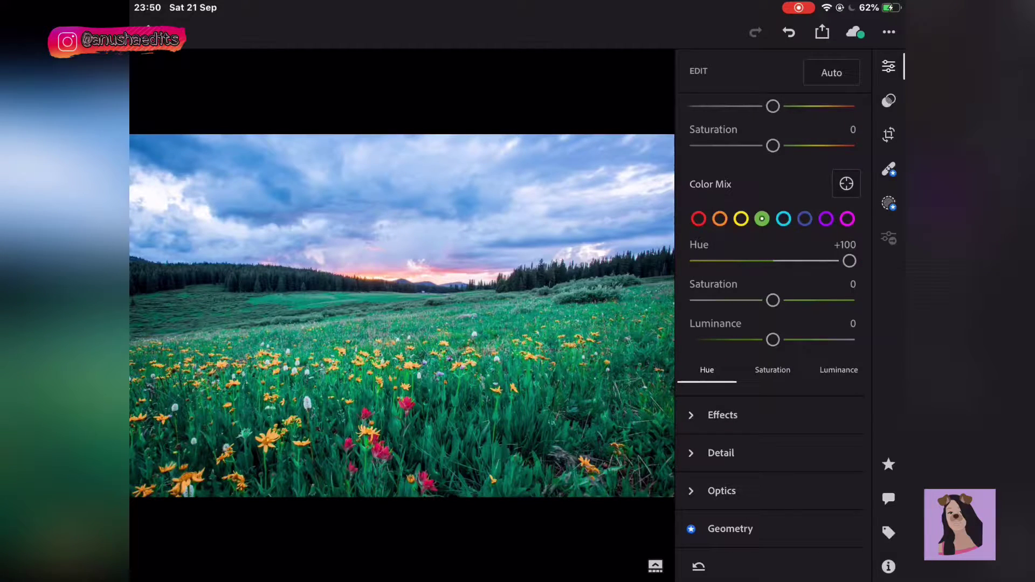
pyautogui.moveTo(773, 301); pyautogui.dragTo(749, 300)
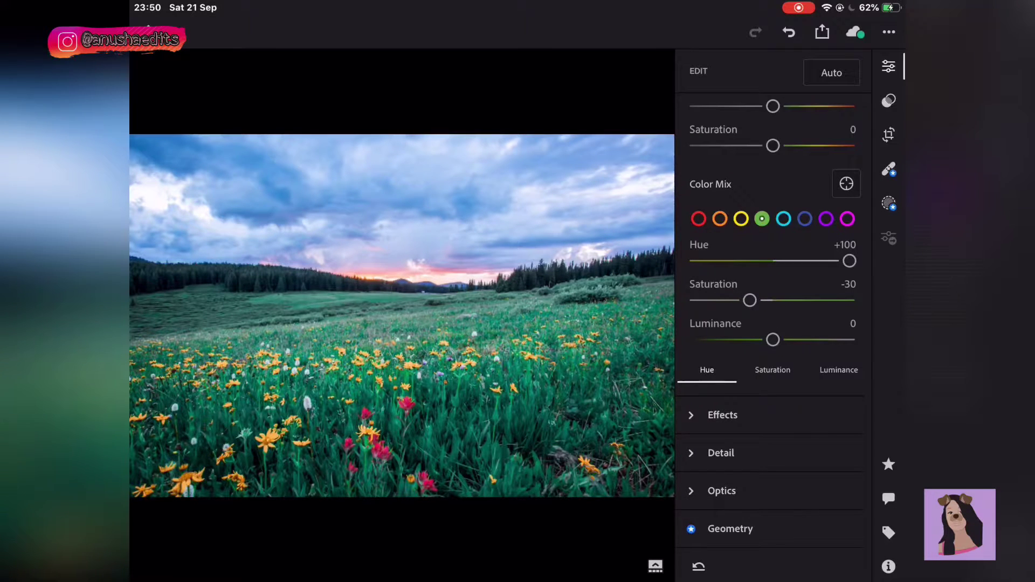
pyautogui.moveTo(772, 339); pyautogui.dragTo(796, 339)
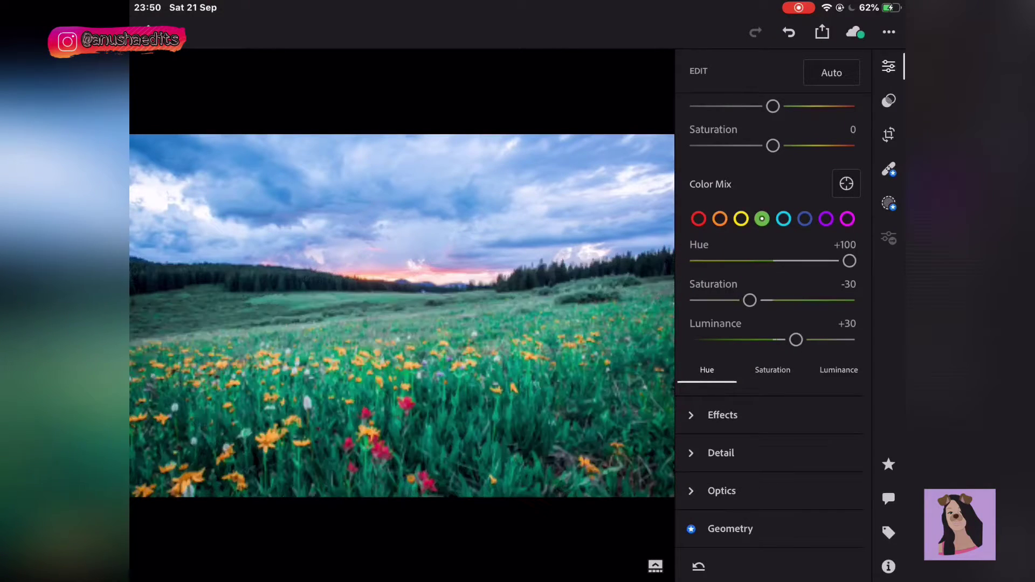
# Set the blue swatch in Color Mix to Hue -35, Saturation +30, Luminance -25
pyautogui.click(804, 218)
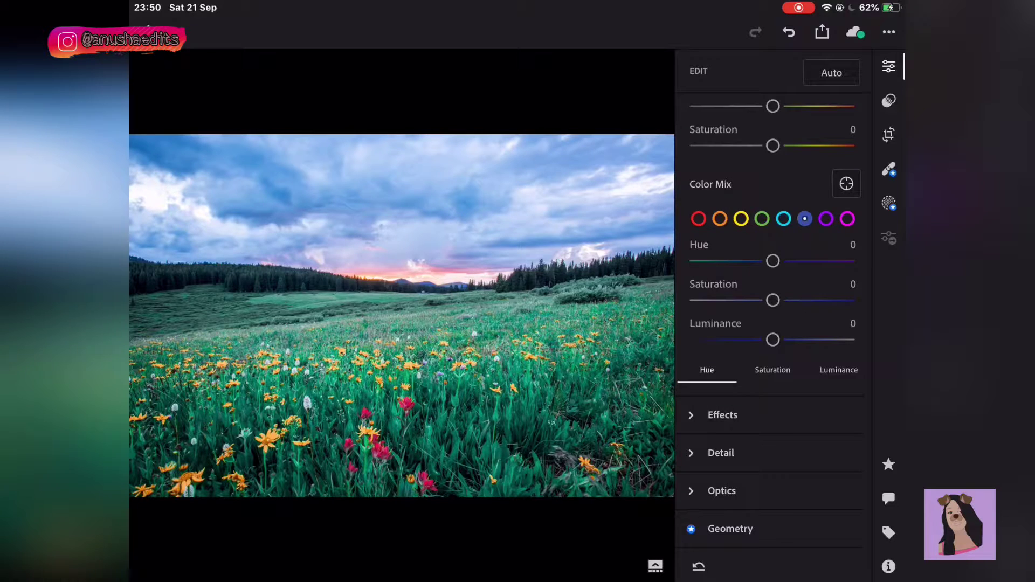
pyautogui.moveTo(773, 260); pyautogui.dragTo(746, 261)
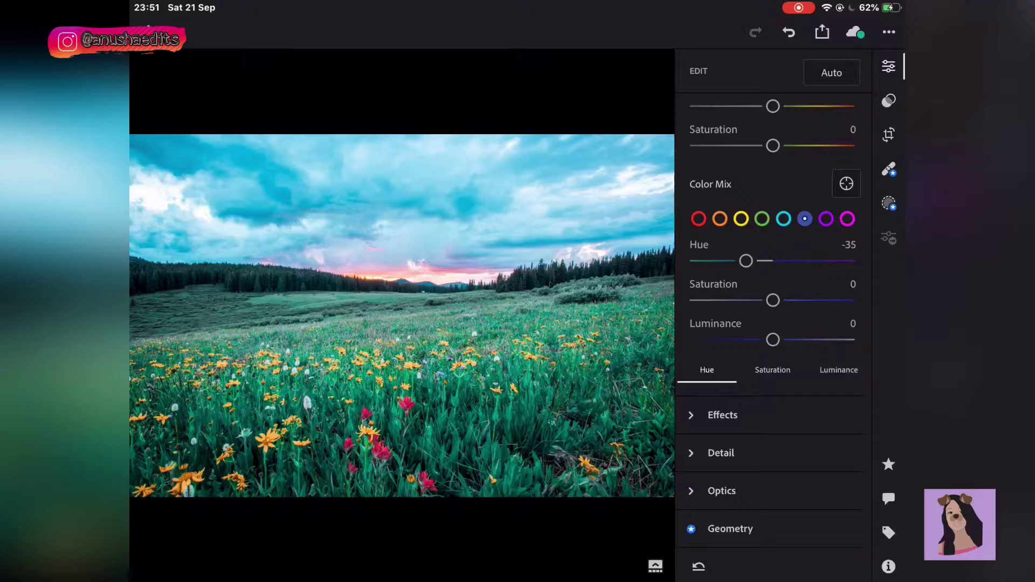
pyautogui.moveTo(773, 300); pyautogui.dragTo(796, 301)
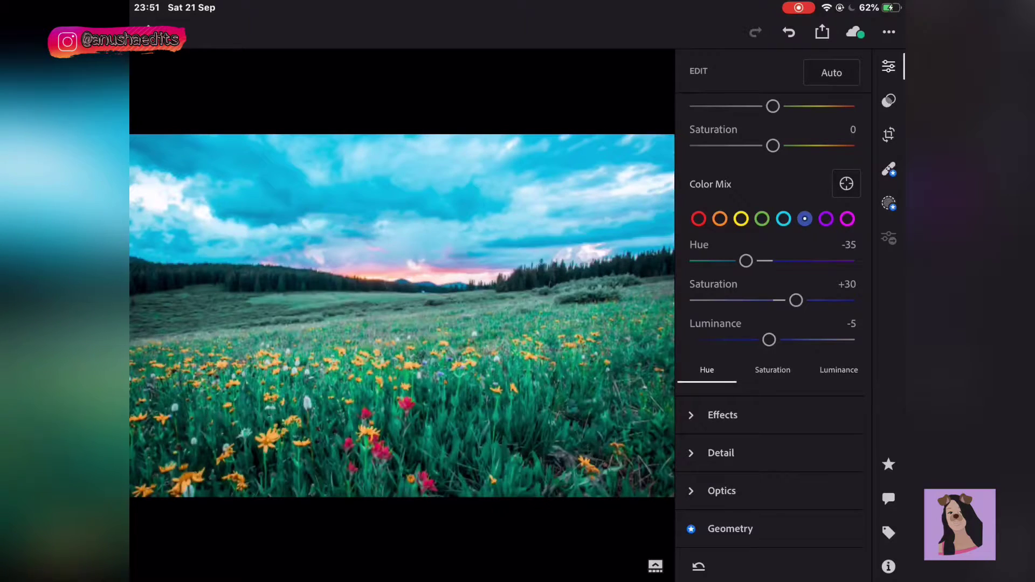
pyautogui.moveTo(772, 340); pyautogui.dragTo(754, 339)
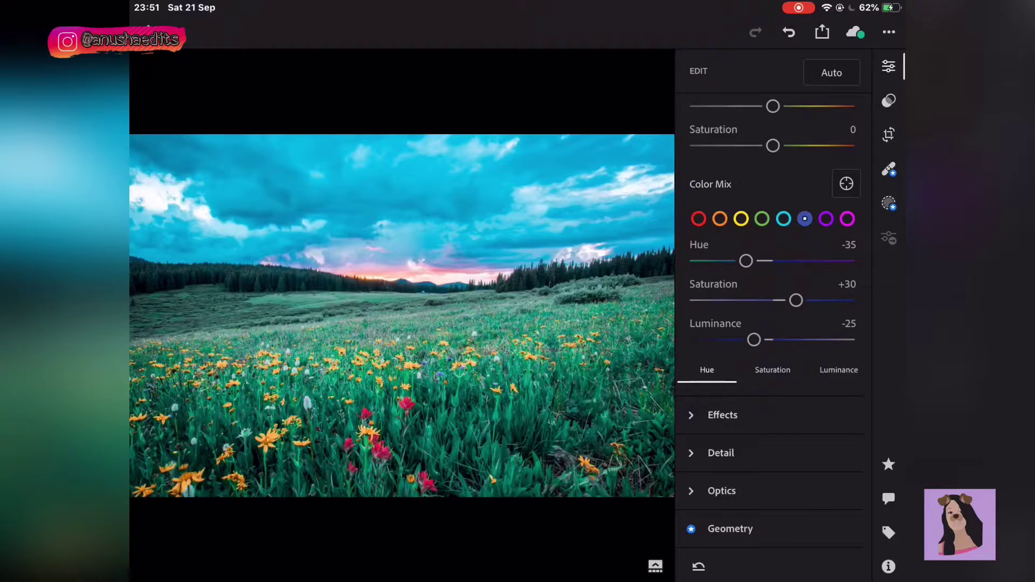
# Set the purple swatch in Color Mix to Hue +30, Saturation -20, Luminance +35
pyautogui.click(825, 219)
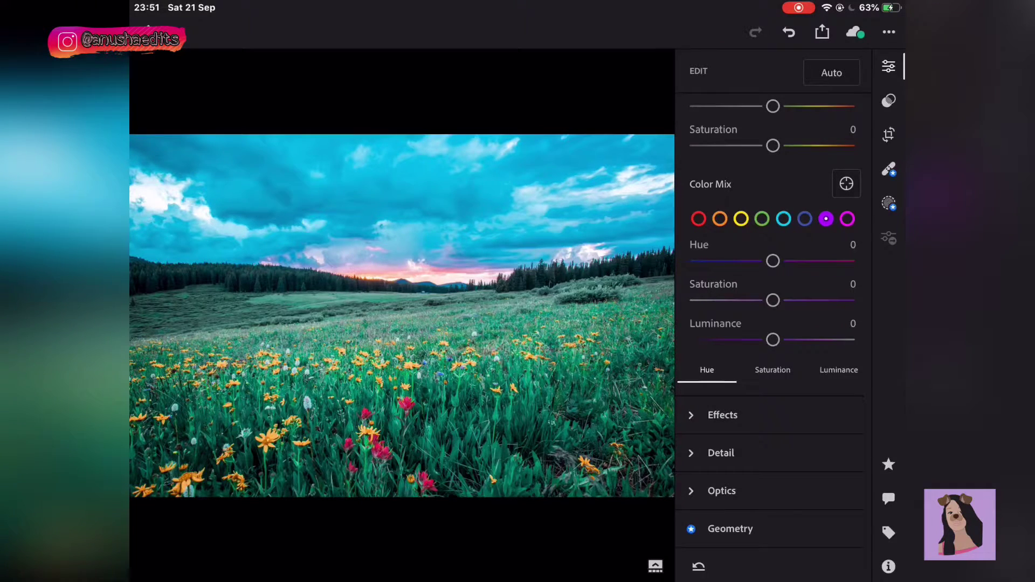
pyautogui.moveTo(773, 261); pyautogui.dragTo(796, 261)
pyautogui.moveTo(773, 300); pyautogui.dragTo(758, 300)
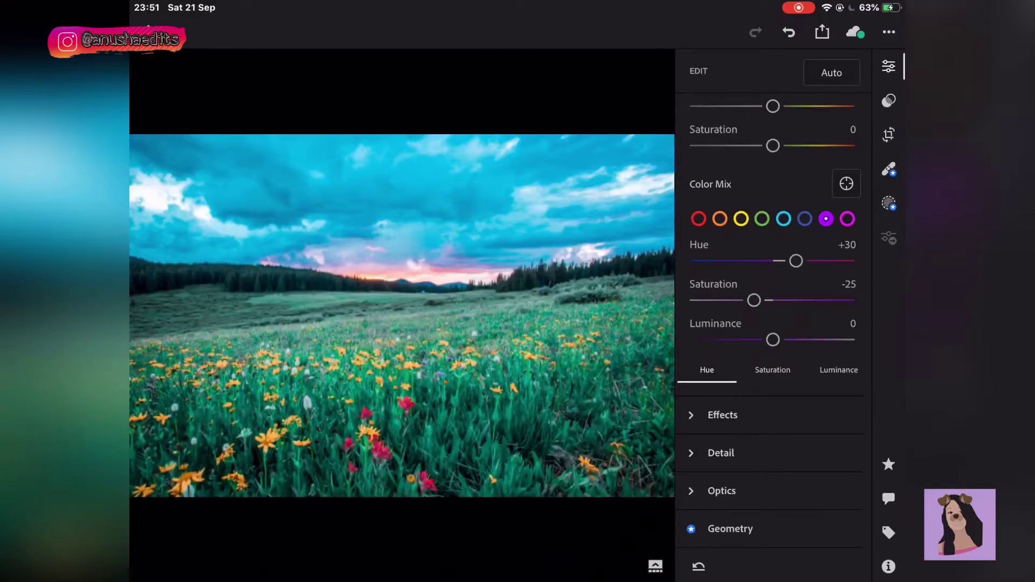
pyautogui.moveTo(758, 300); pyautogui.dragTo(757, 300)
pyautogui.moveTo(772, 340); pyautogui.dragTo(800, 340)
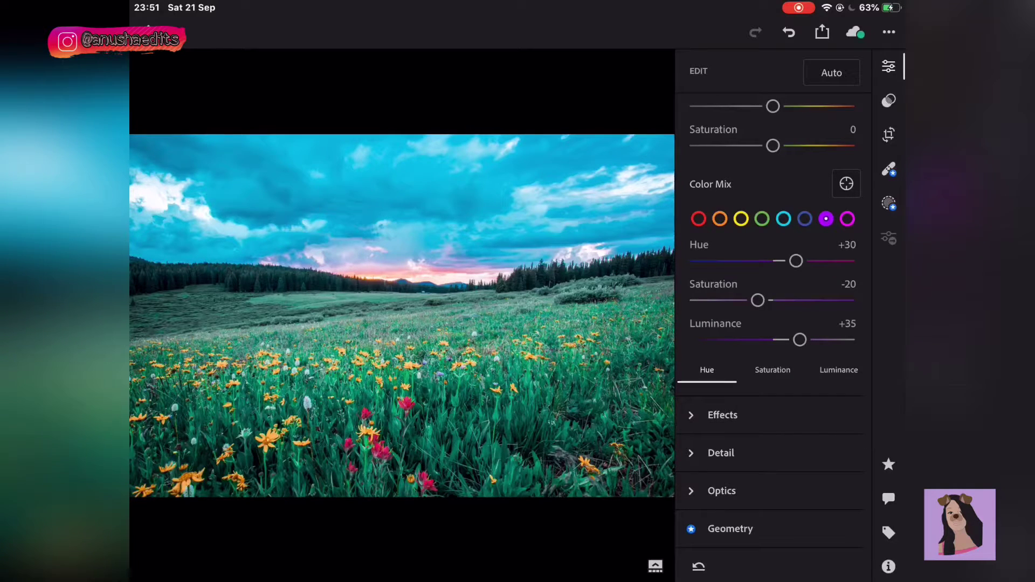
pyautogui.scroll(5, 770, 270)
# In the Effects panel, set Texture +5, Clarity +10 and Vignette -15
pyautogui.scroll(3, 771, 270)
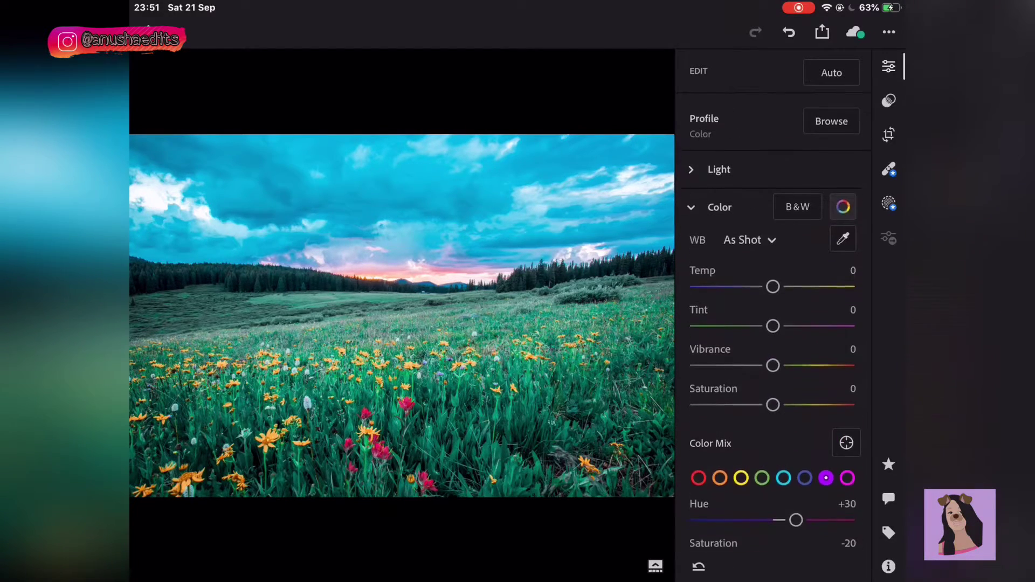
pyautogui.click(719, 203)
pyautogui.click(722, 241)
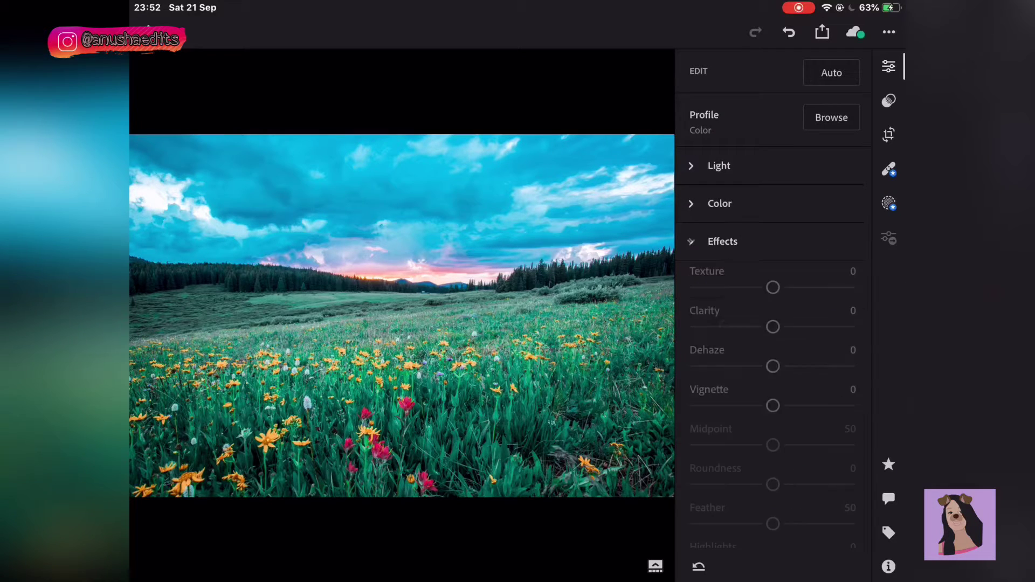
pyautogui.scroll(-2, 771, 323)
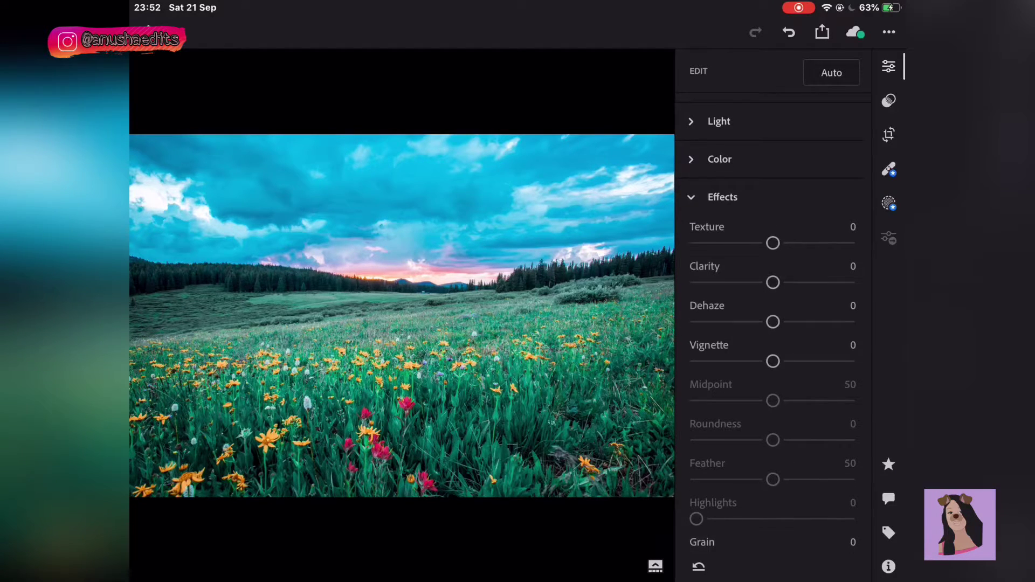
pyautogui.moveTo(773, 244); pyautogui.dragTo(777, 242)
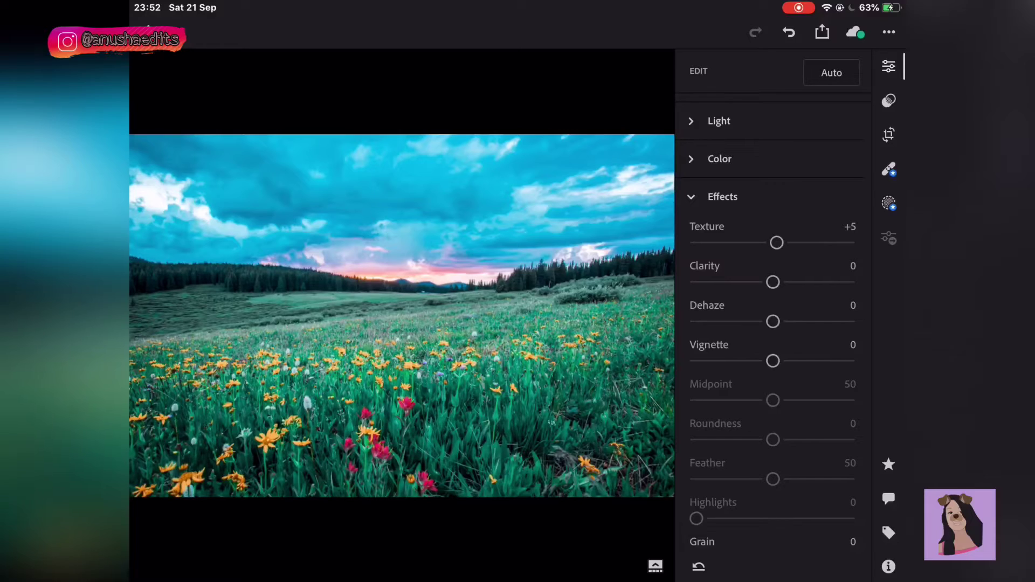
pyautogui.moveTo(773, 282); pyautogui.dragTo(780, 282)
pyautogui.moveTo(773, 360); pyautogui.dragTo(760, 360)
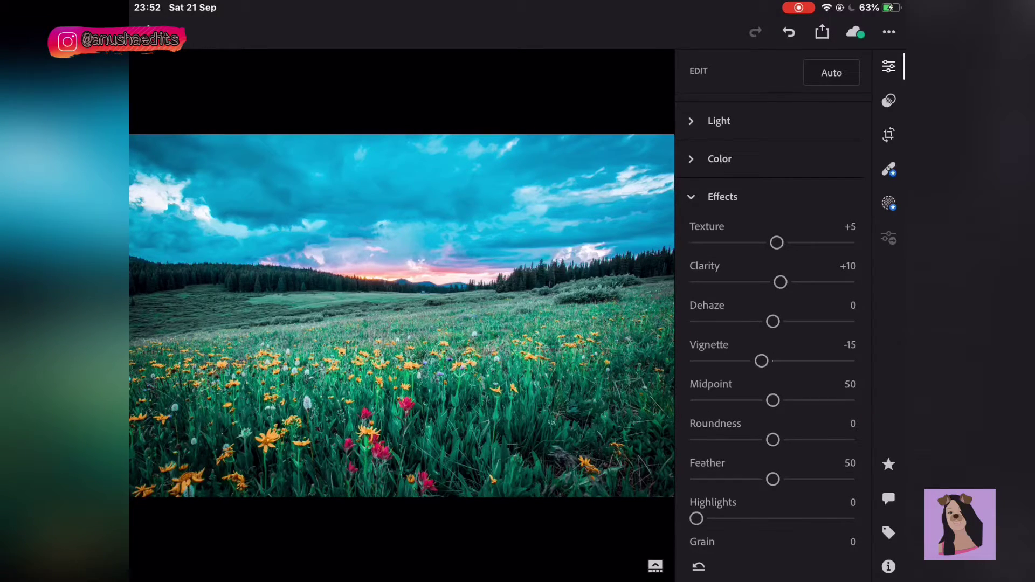
# Choose Save to Camera Roll from the Share menu to reach the image size choice
pyautogui.click(822, 32)
pyautogui.click(695, 109)
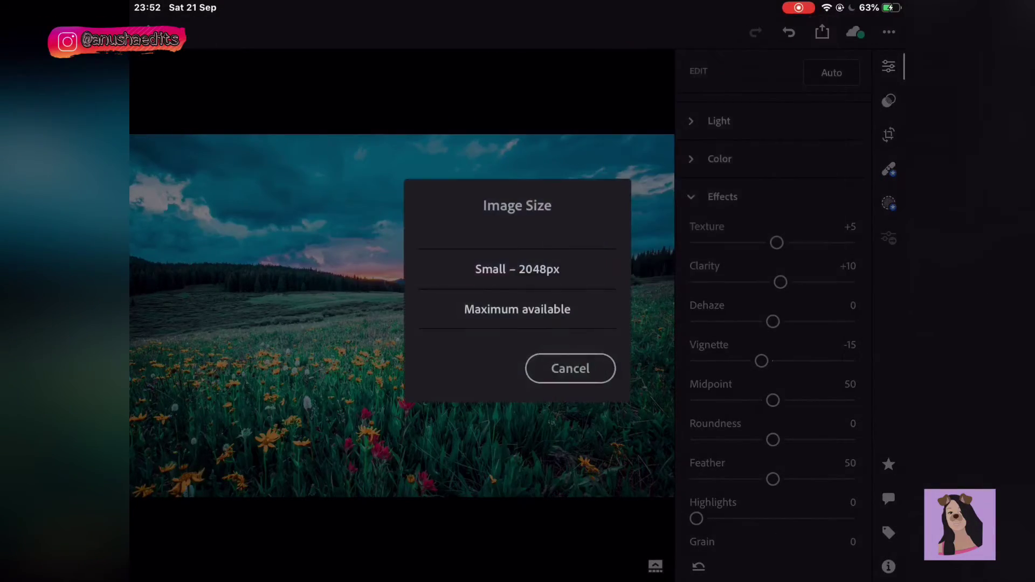